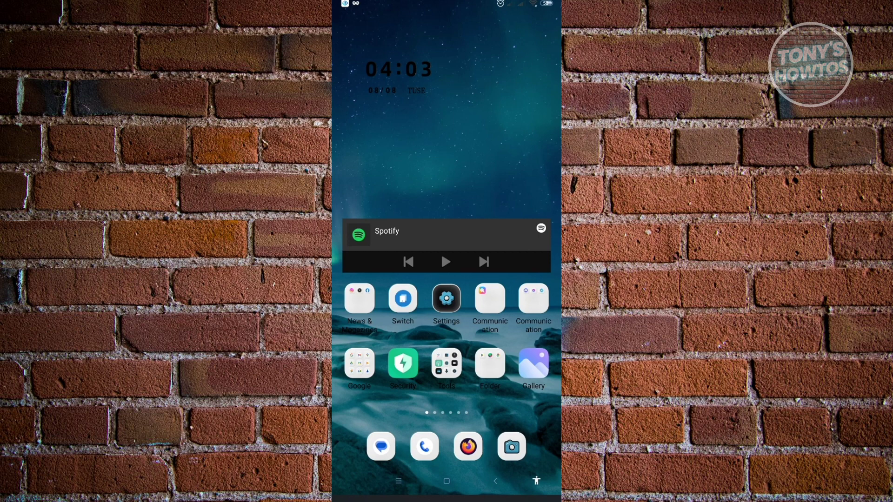
Open About phone in Settings and tap MIUI version to unlock developer mode.
click(446, 299)
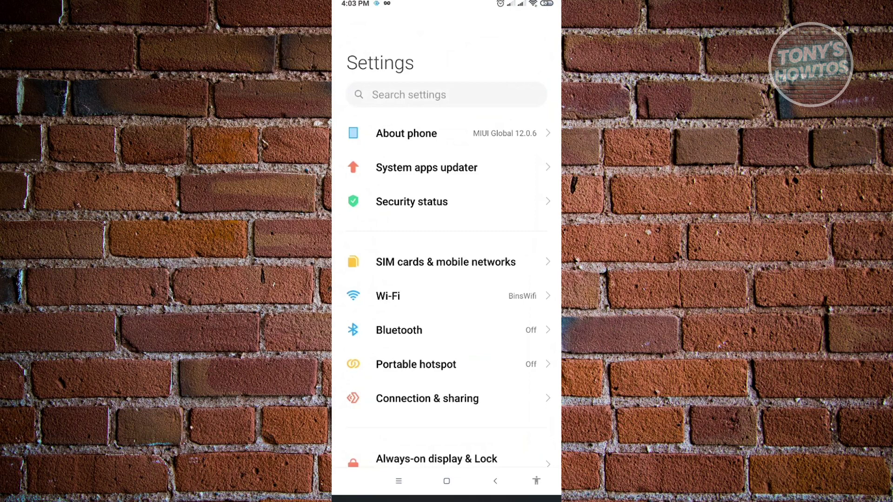
click(407, 133)
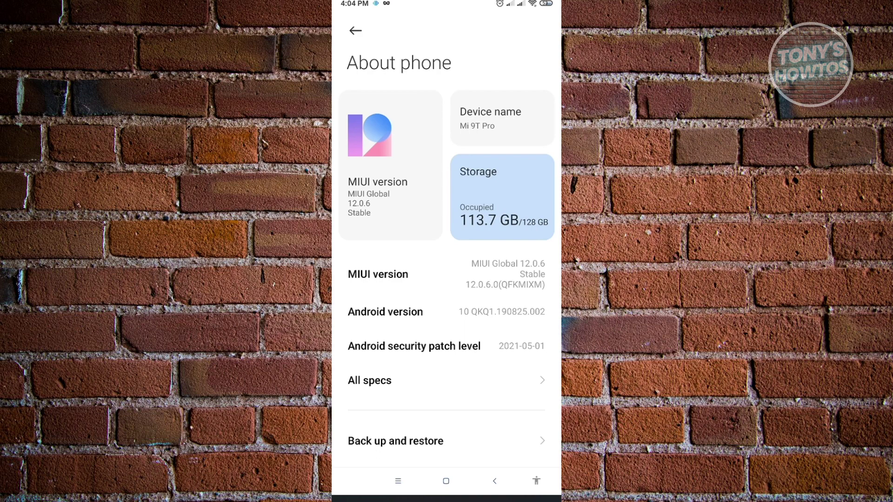
click(391, 275)
Tap MIUI version three more times, then return to the main Settings list.
click(377, 274)
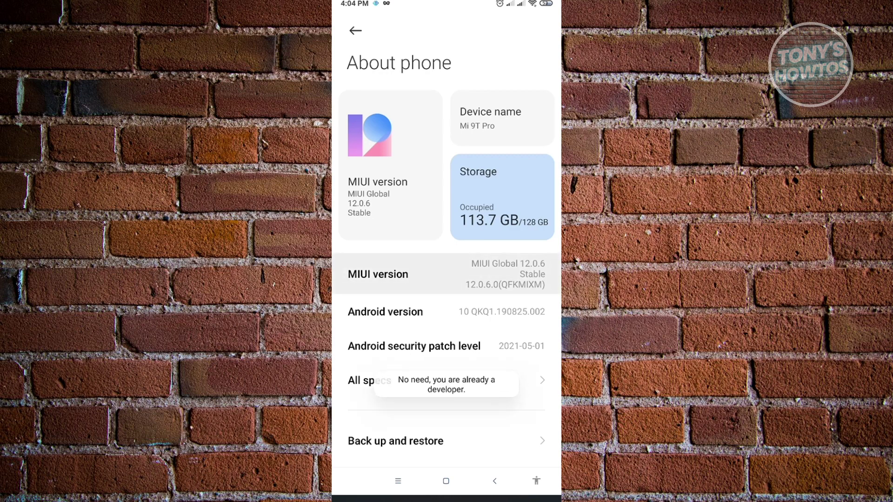
click(377, 275)
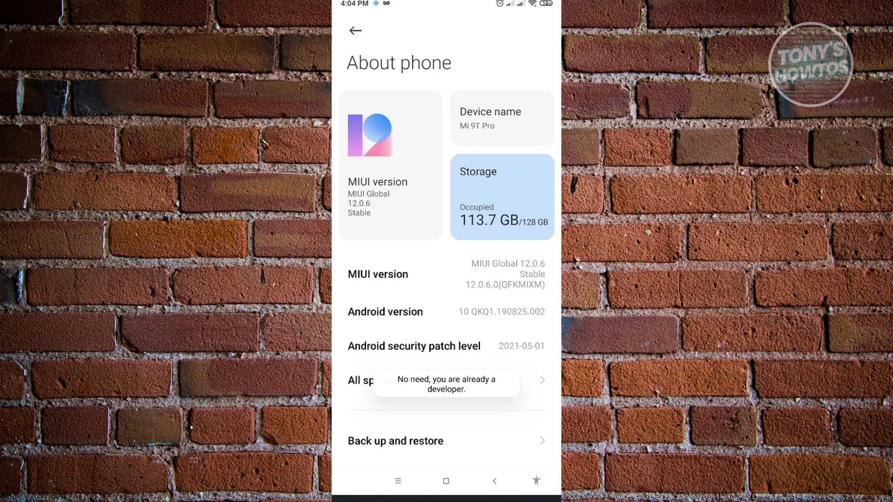
click(377, 274)
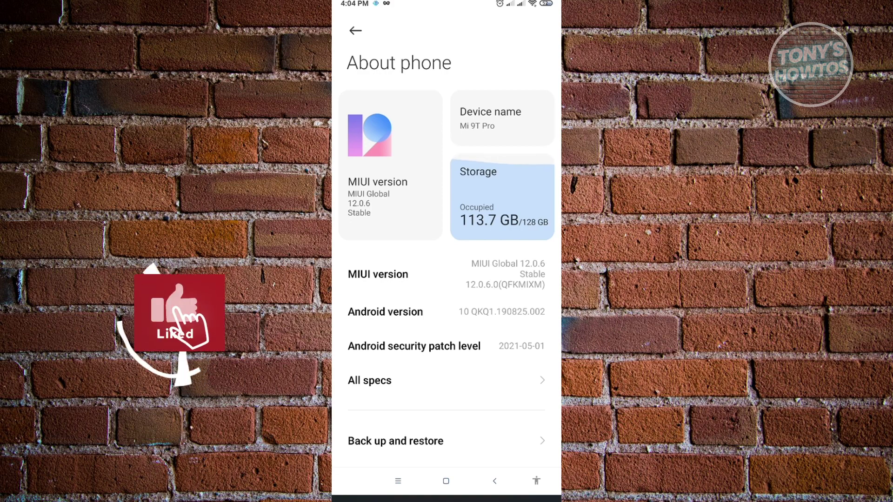
click(355, 30)
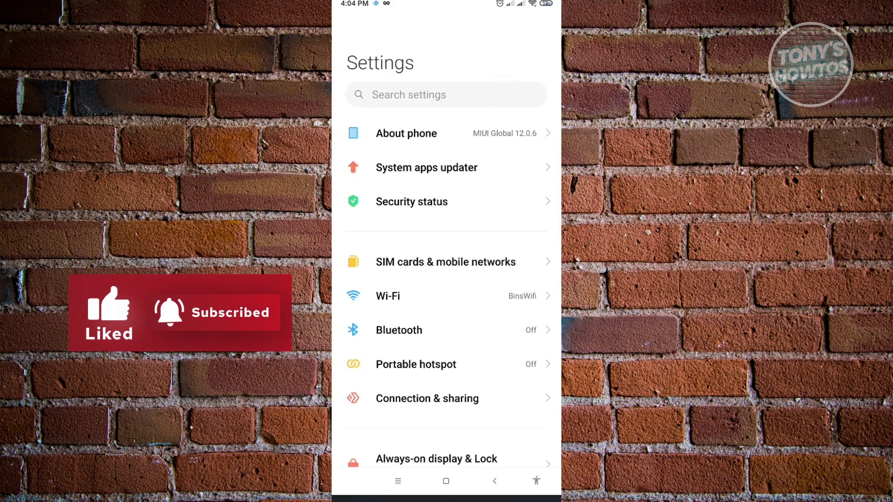
Go through Additional settings to the Developer options page.
click(427, 399)
scroll(447, 279, down, 5)
scroll(446, 279, down, 4)
scroll(446, 280, down, 3)
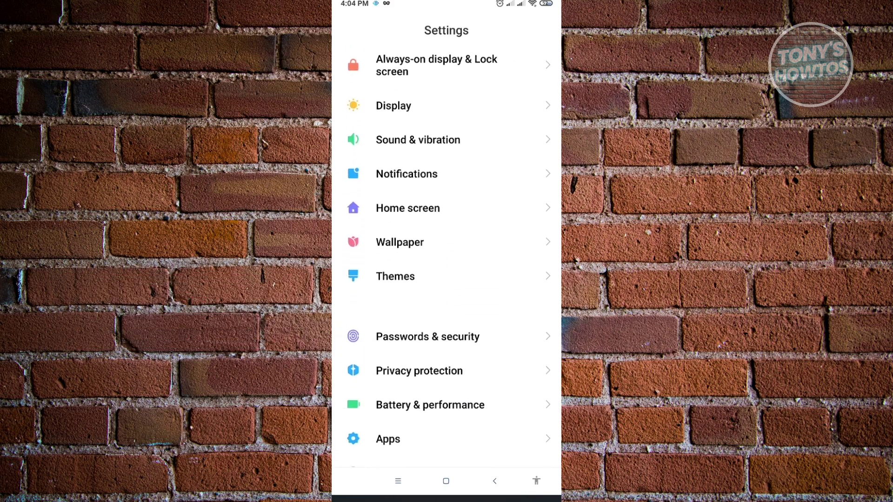
scroll(446, 279, down, 3)
scroll(447, 279, down, 1)
click(421, 350)
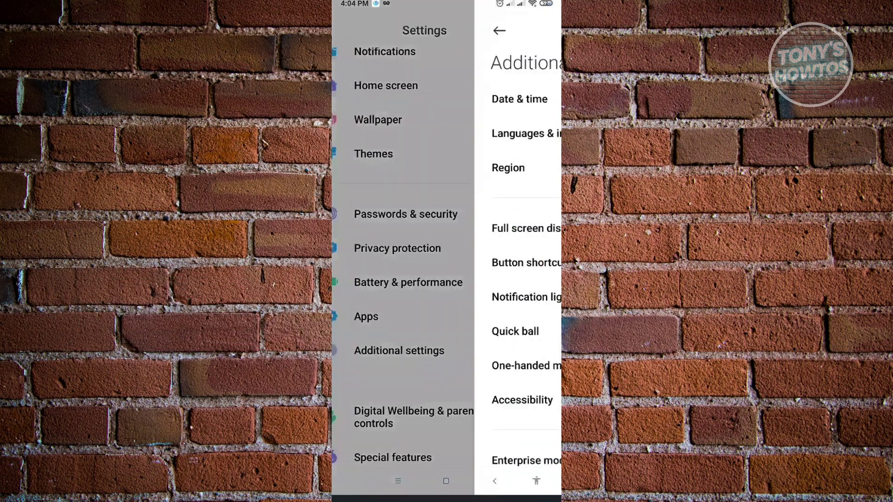
scroll(446, 279, down, 2)
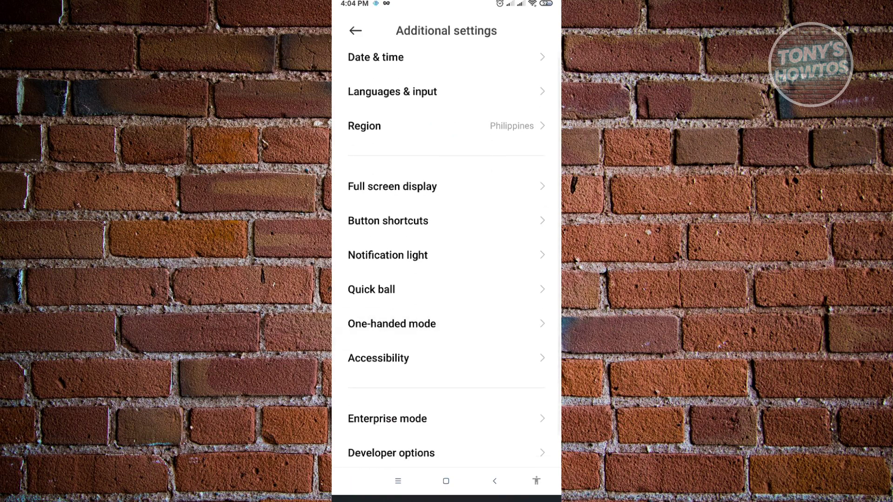
scroll(447, 279, down, 3)
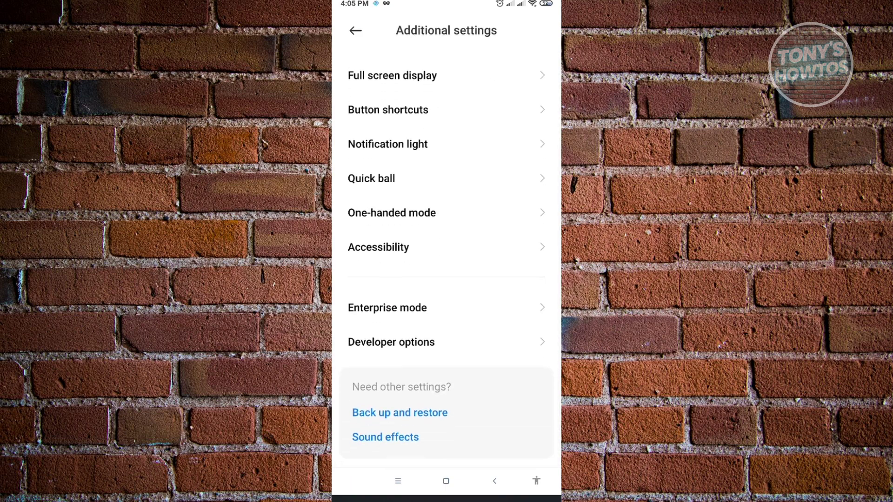
click(392, 342)
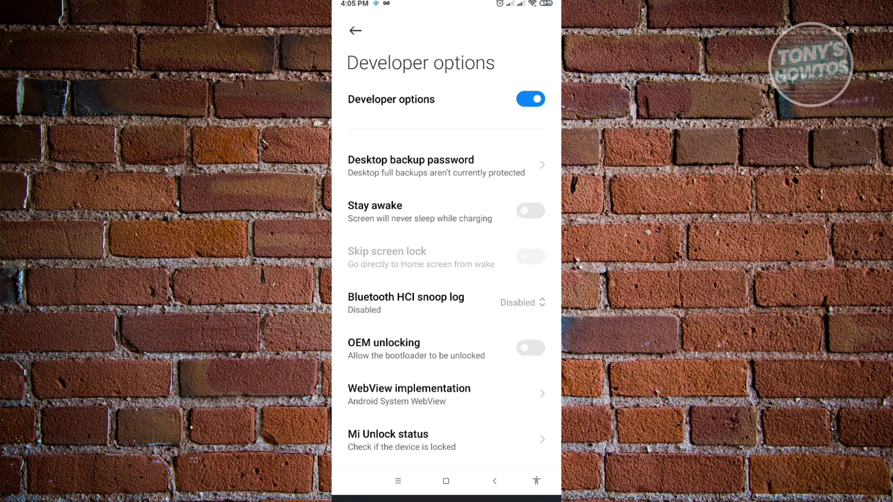
scroll(446, 280, down, 5)
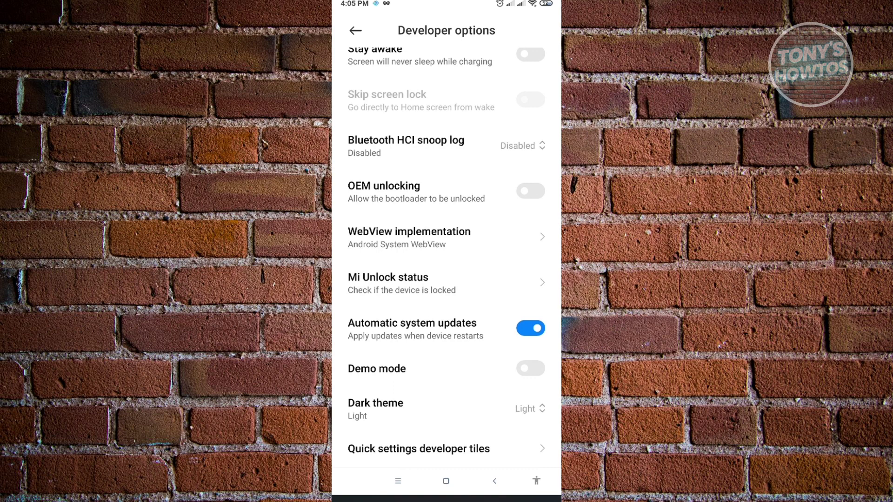
scroll(446, 251, down, 5)
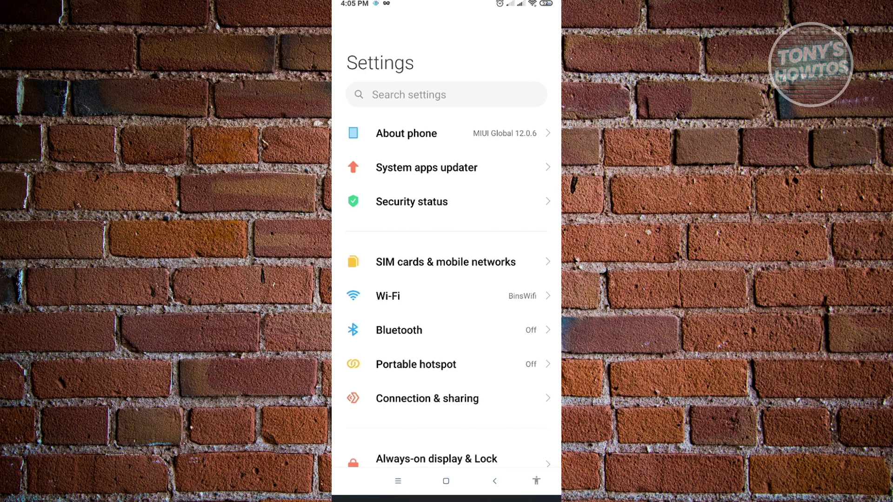
Search settings for 'developer' and open the Developer options result.
click(446, 94)
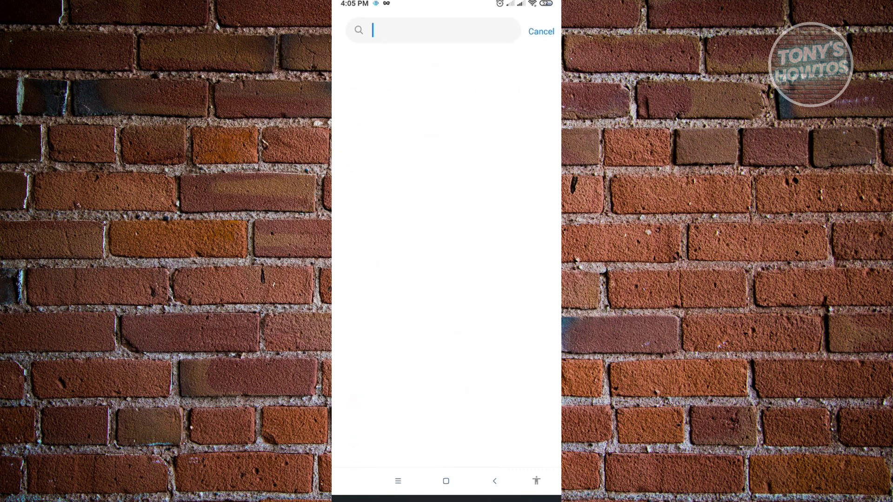
text(dev)
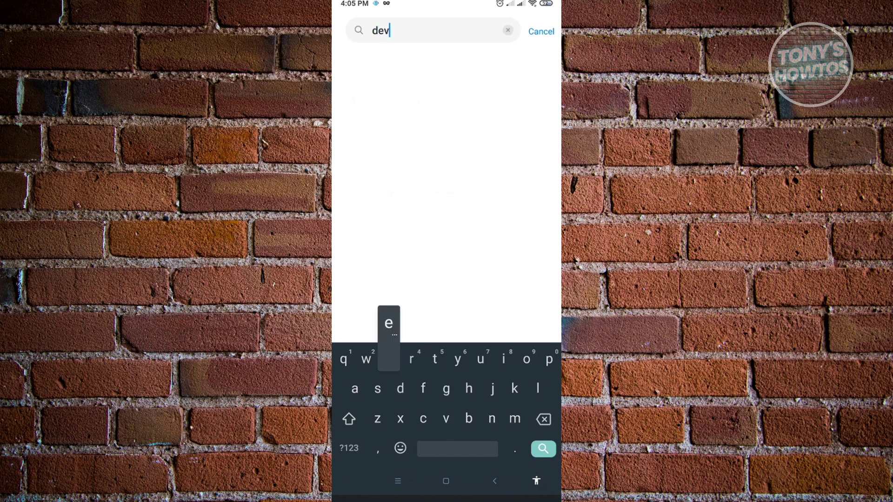
text(eloper)
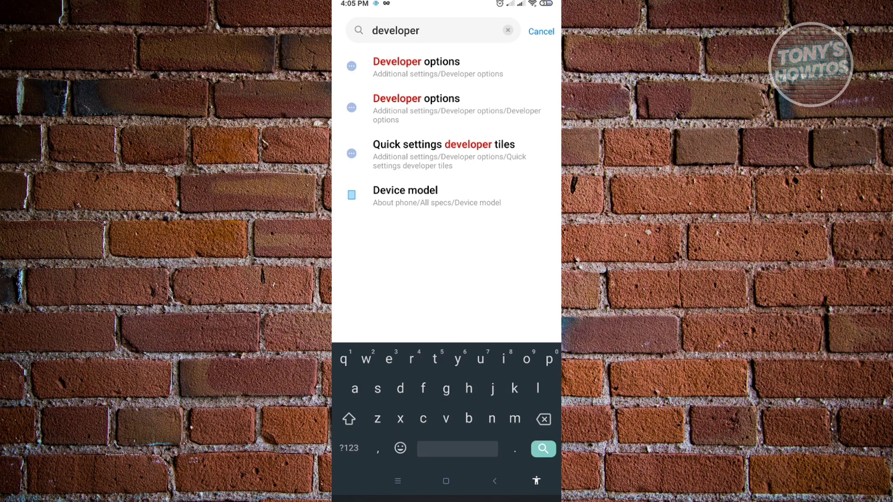
click(416, 66)
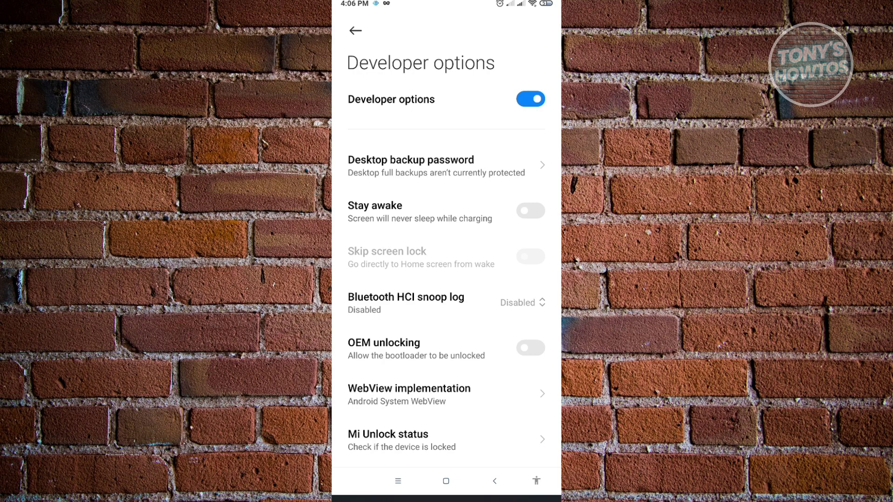
Turn off the Developer options master toggle at the top of the page.
click(530, 99)
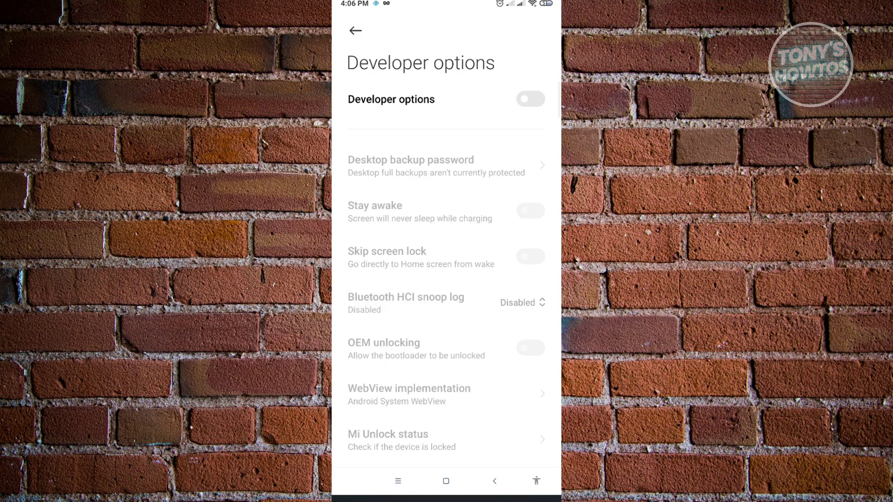